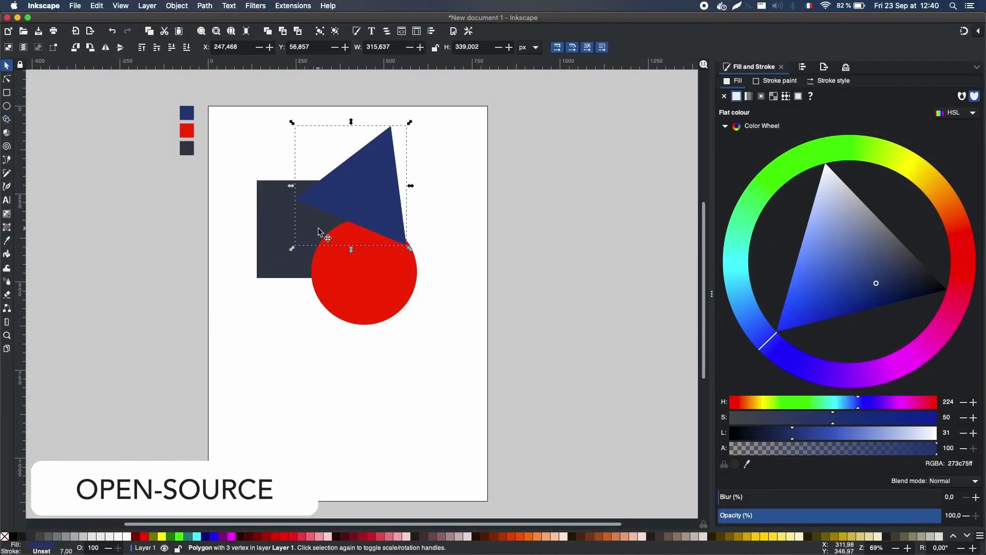
Draw a closed four-sided outline path behind the logo with the Pen tool
left_click(367, 288)
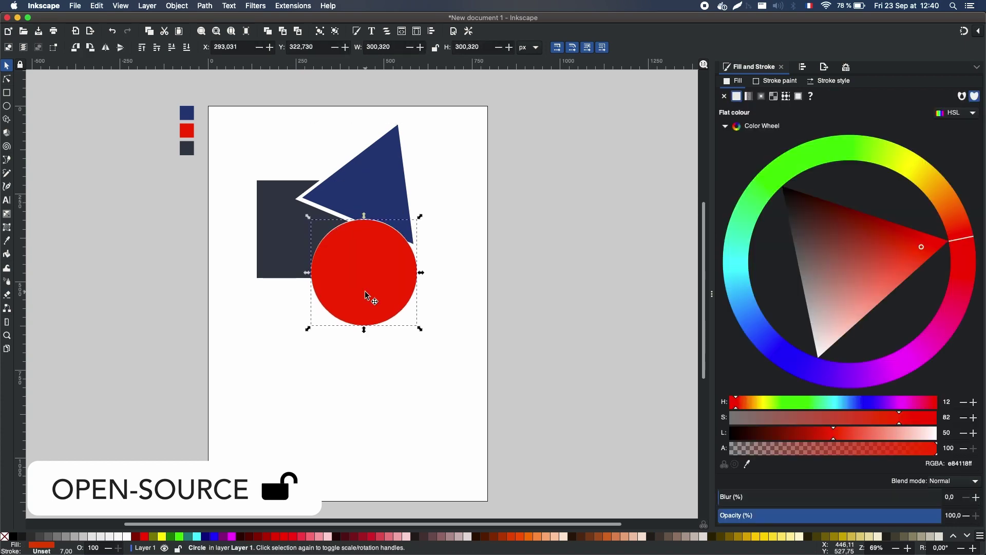
left_click(392, 275)
left_click(290, 275)
key("Escape")
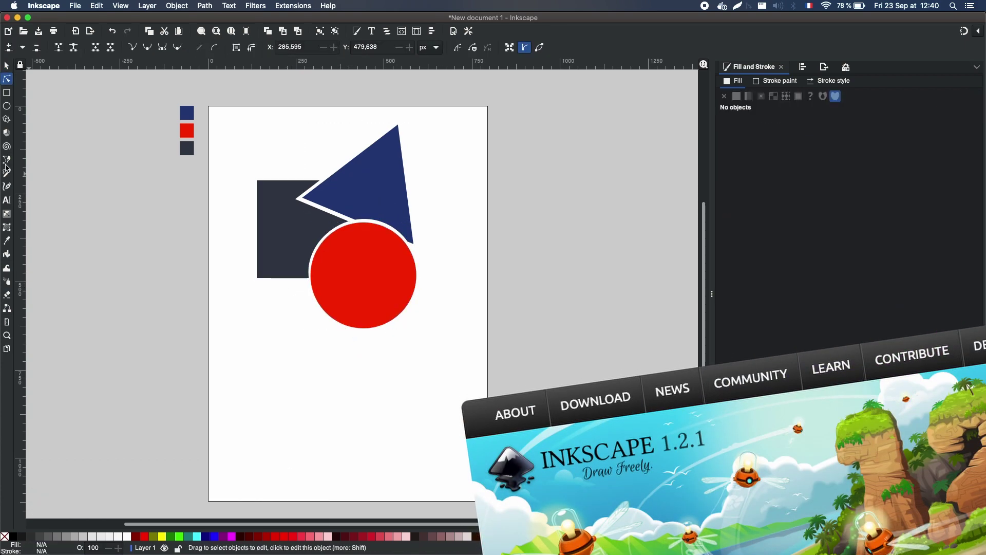
key("b")
left_click(267, 322)
left_click(449, 216)
left_click(343, 139)
left_click(240, 161)
left_click(267, 323)
Give the outline a thick dark stroke and bend its right side into a curve
left_click(775, 81)
left_click(829, 80)
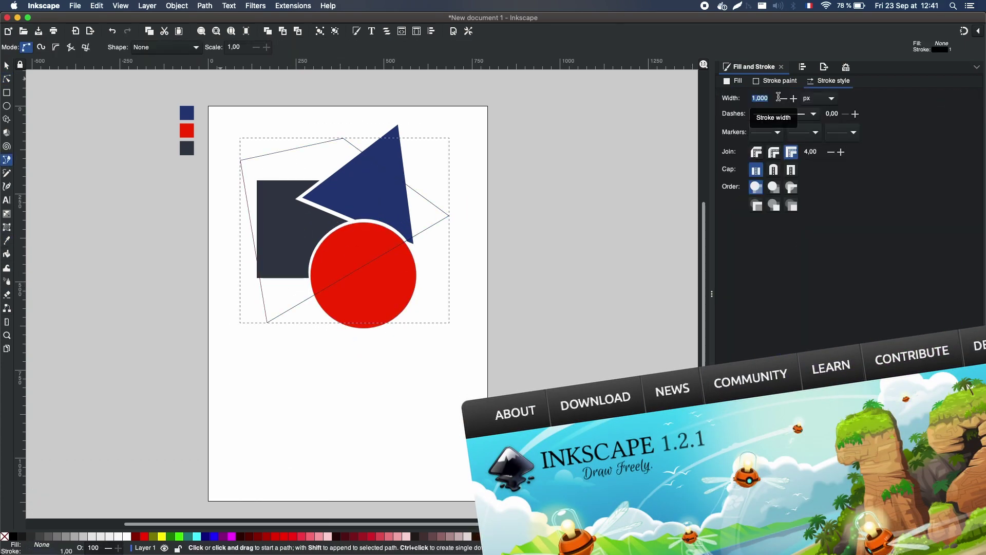
left_click(7, 66)
left_click(7, 79)
left_click_drag(432, 229, 451, 244)
Group all four shapes and resize the page to fit the drawing
key("s")
key("ctrl+a")
key("ctrl+g")
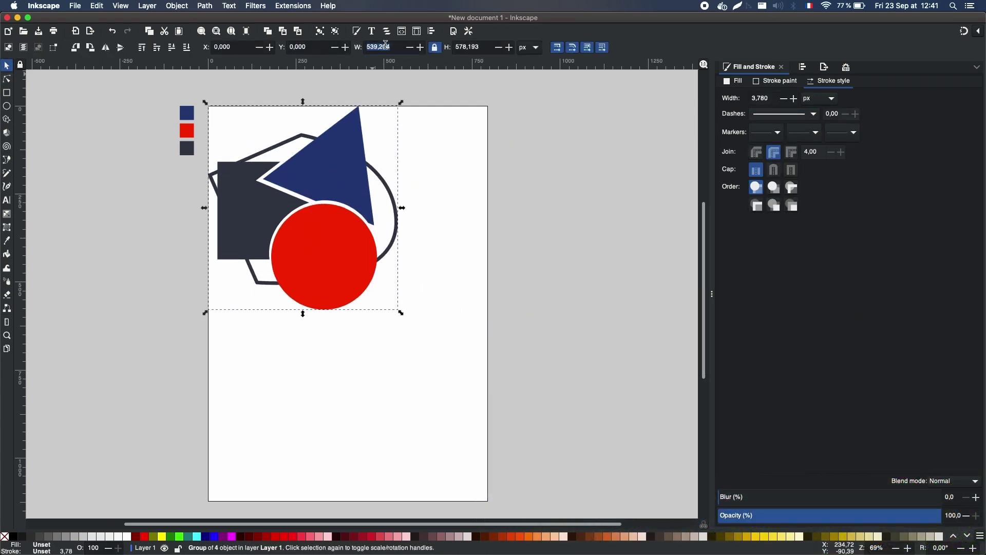
key("ctrl+shift+d")
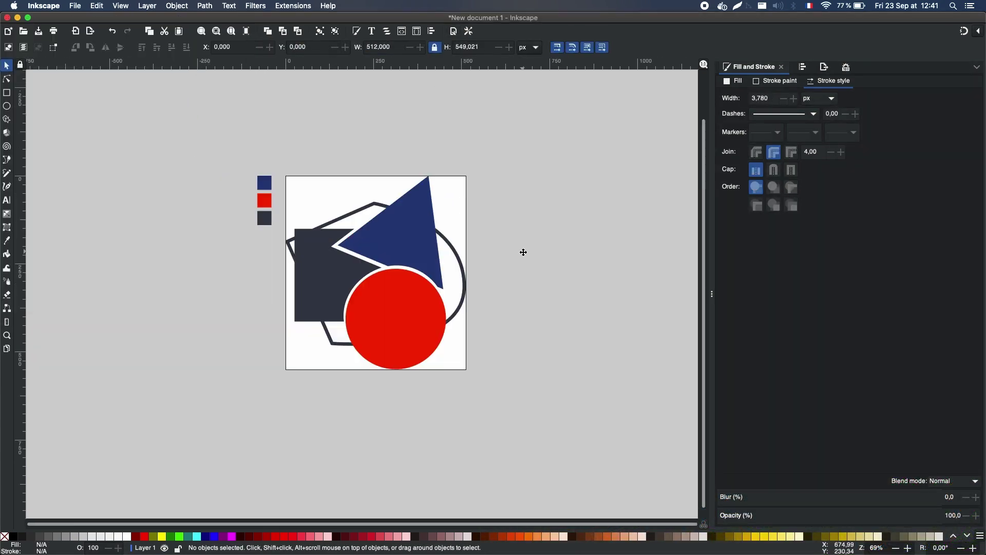
key("plus")
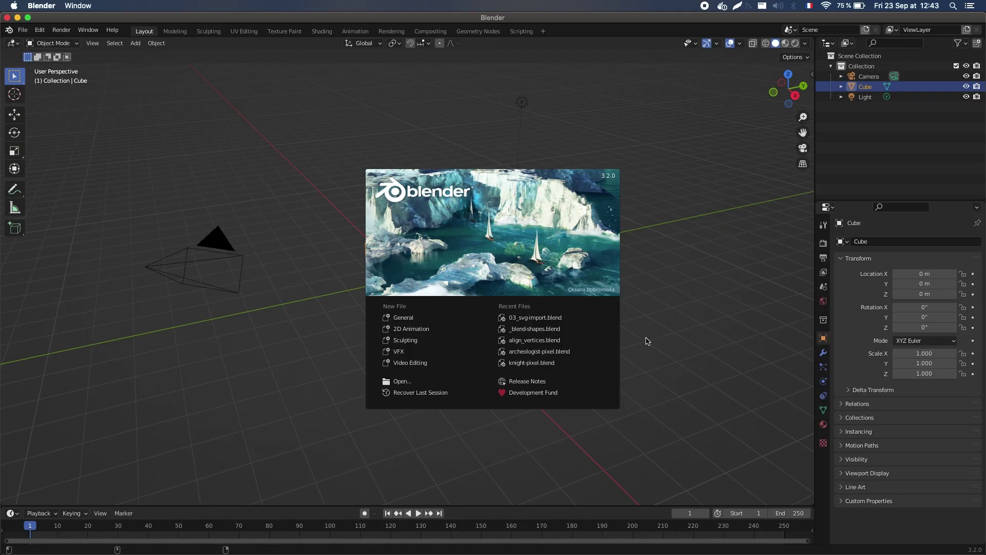
Delete the default cube, camera and light, then bring up File > Import
left_click(648, 341)
key("a")
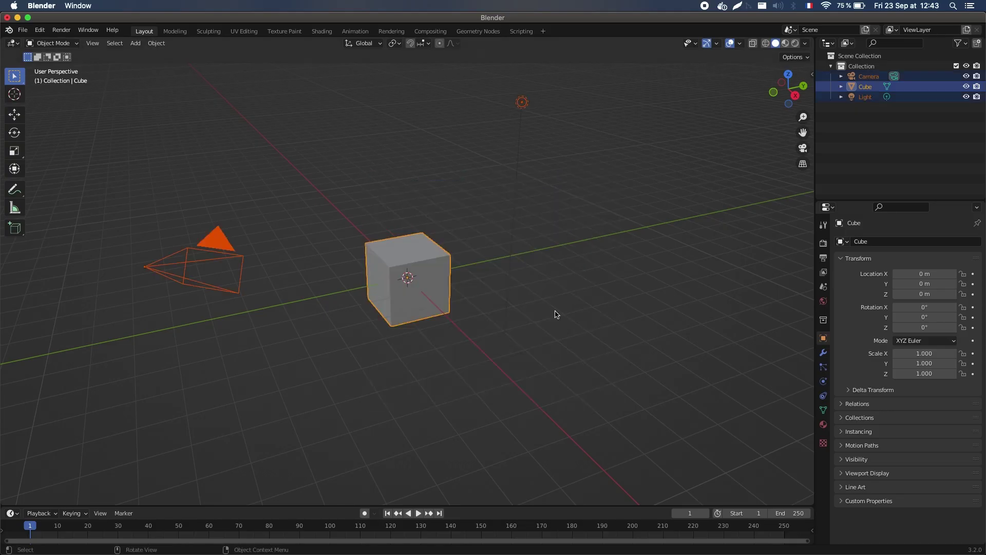
key("Delete")
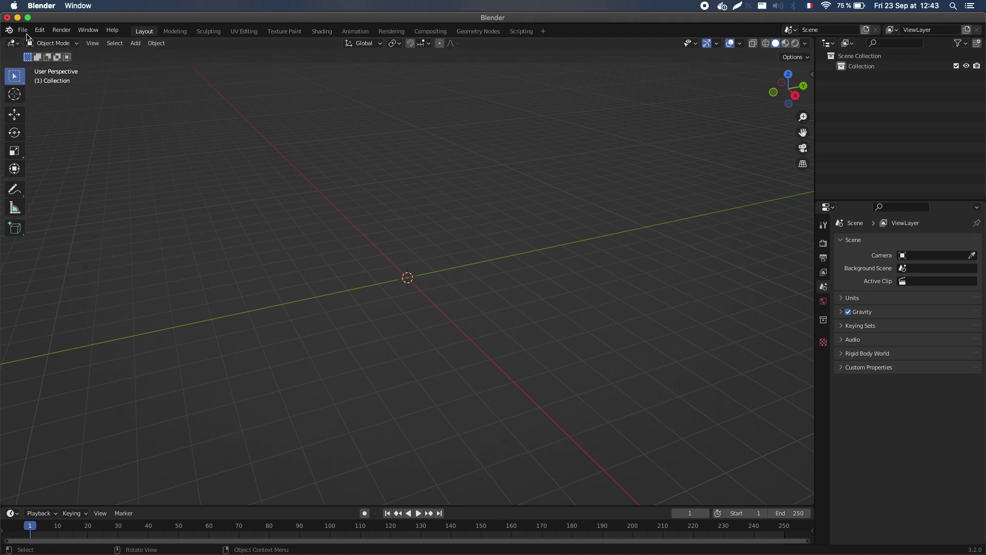
left_click(22, 29)
mouse_move(61, 171)
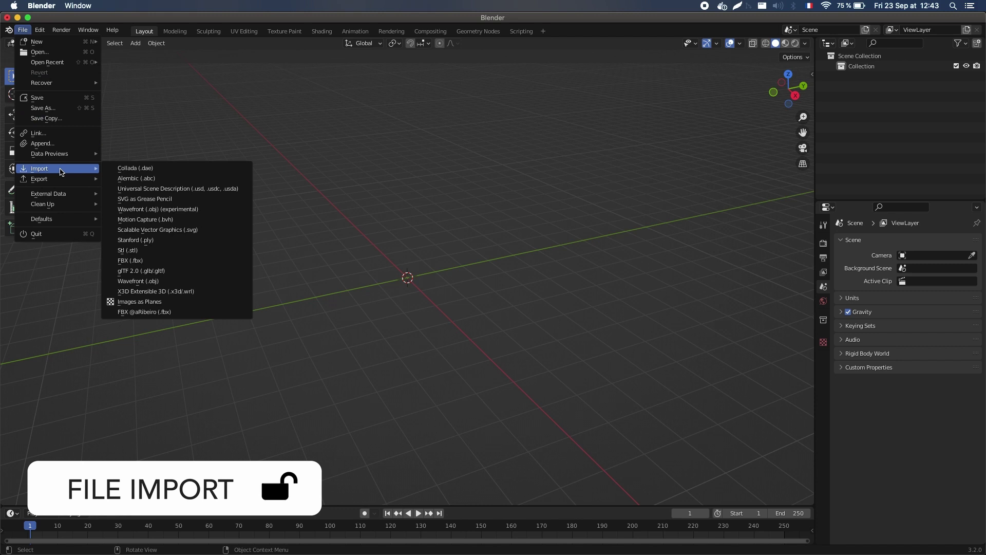
Import logo-example2.svg as curves and box-select the black outline's right control point in Edit Mode
left_click(216, 234)
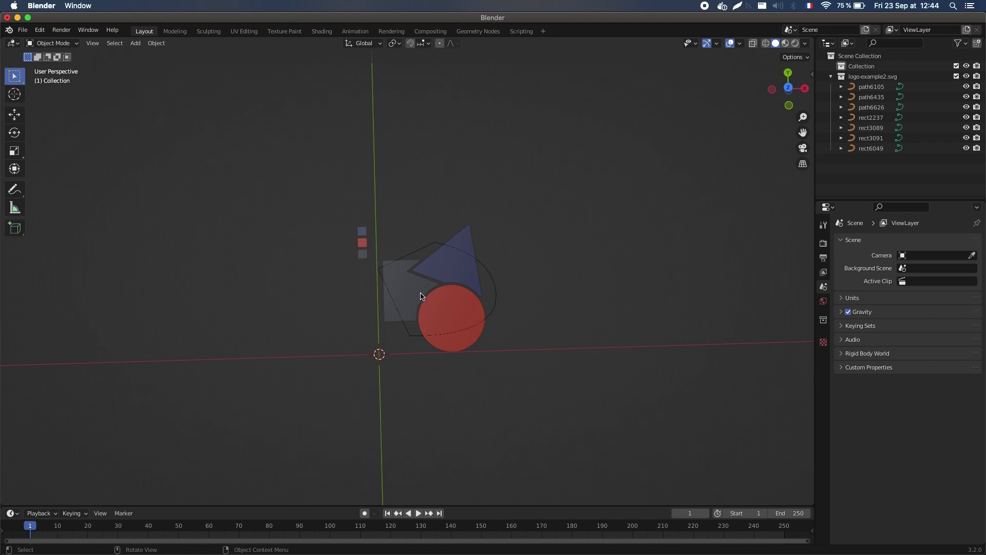
left_click(421, 296)
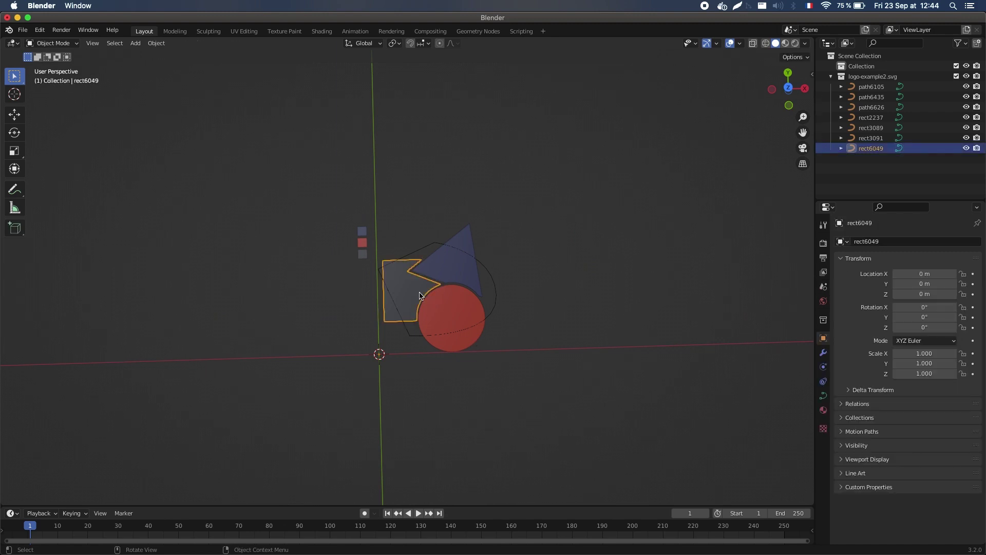
left_click(495, 309)
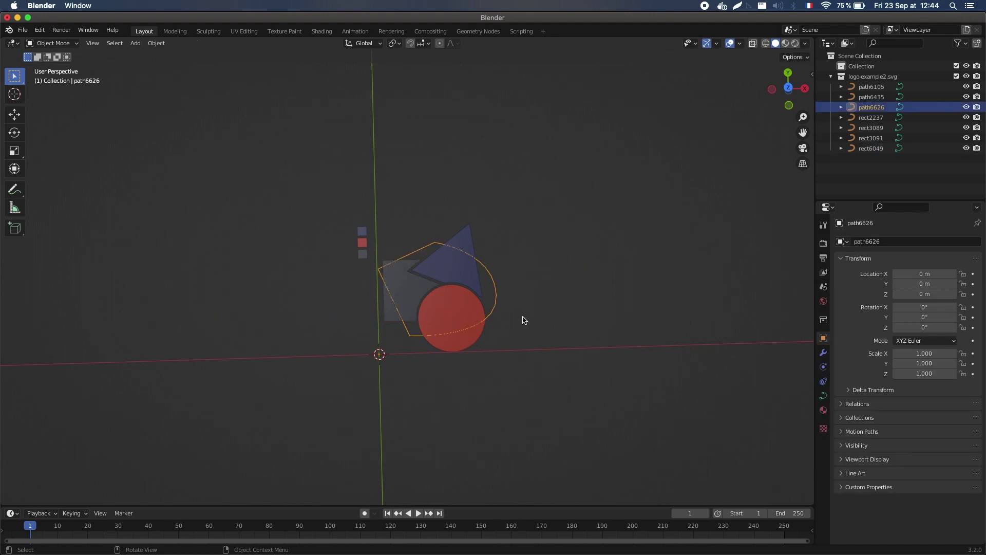
key("Tab")
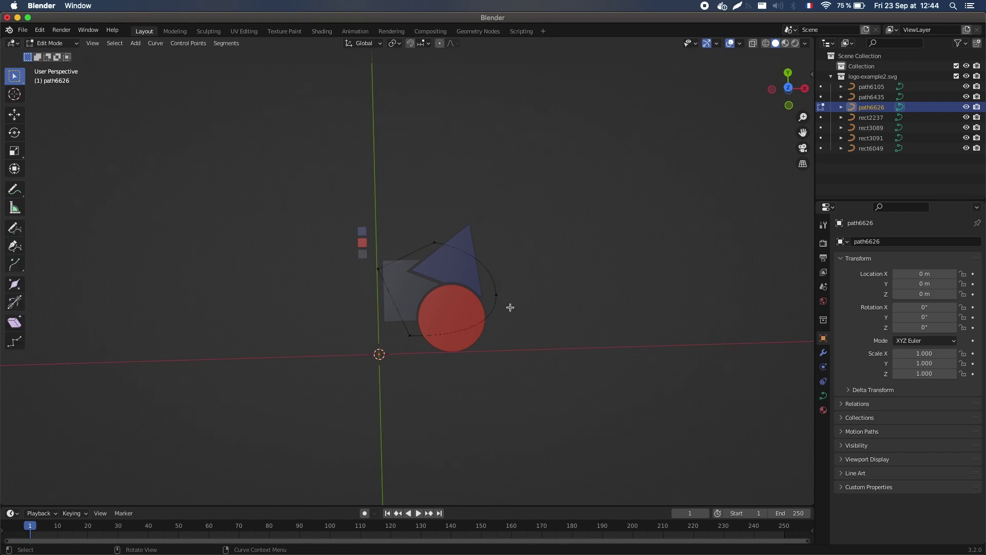
left_click_drag(479, 282, 535, 319)
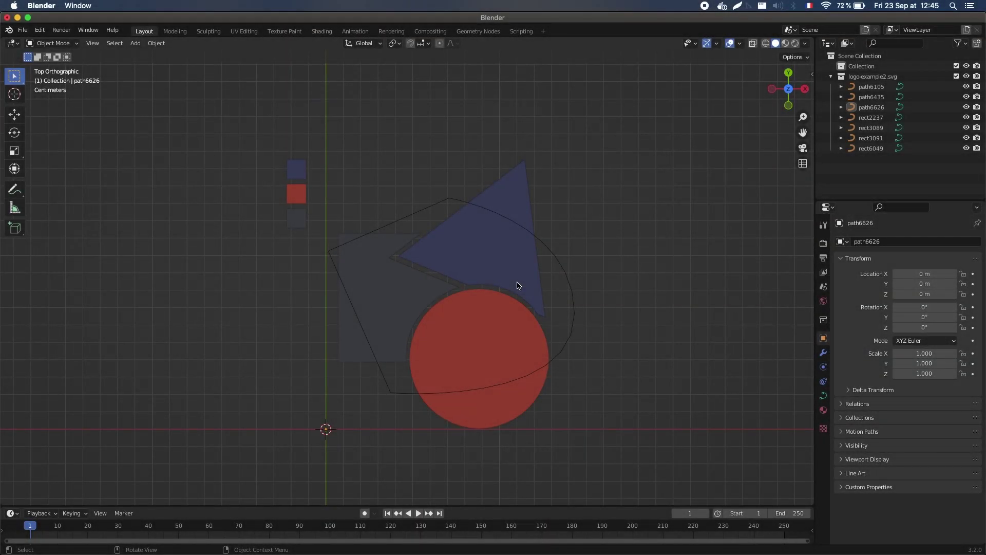
left_click(524, 360)
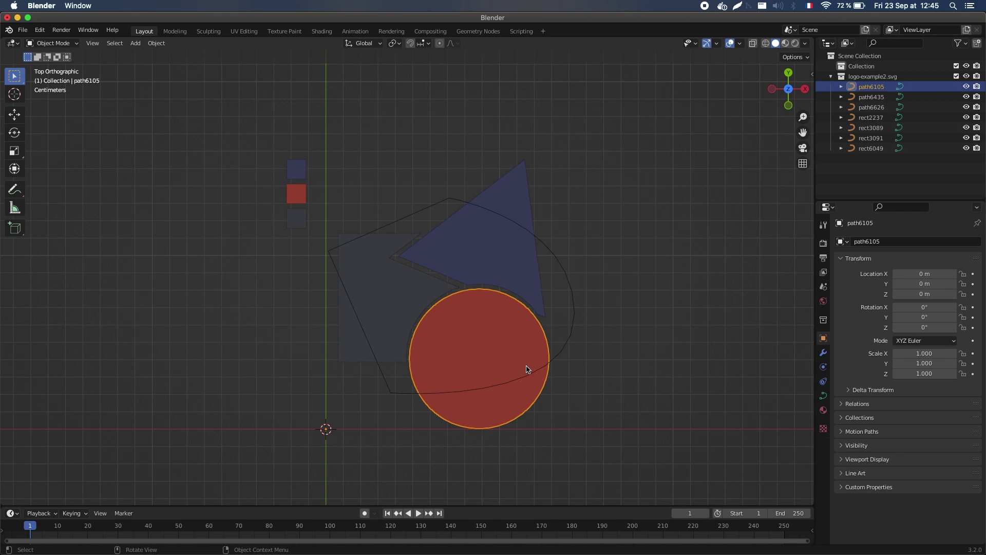
key("Tab")
left_click(508, 292)
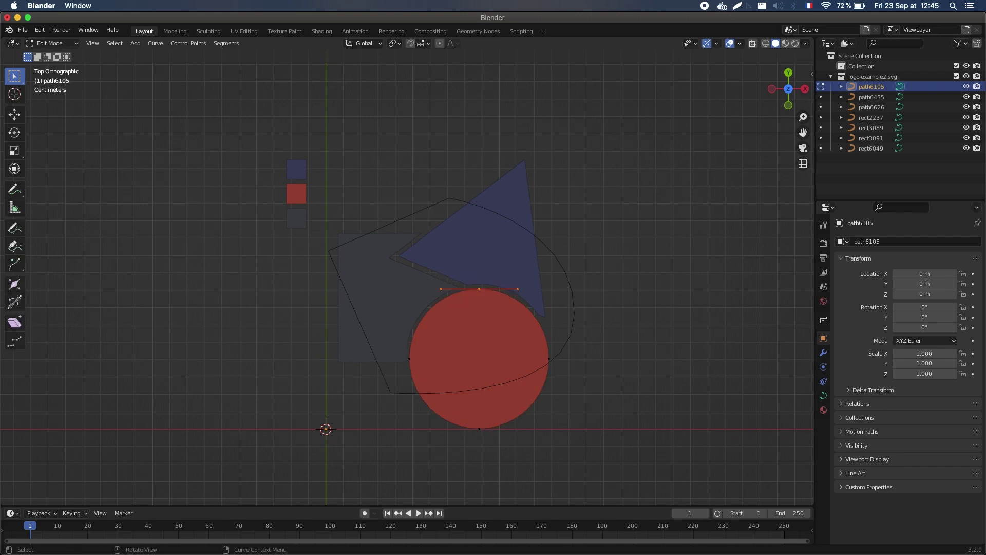
key("Tab")
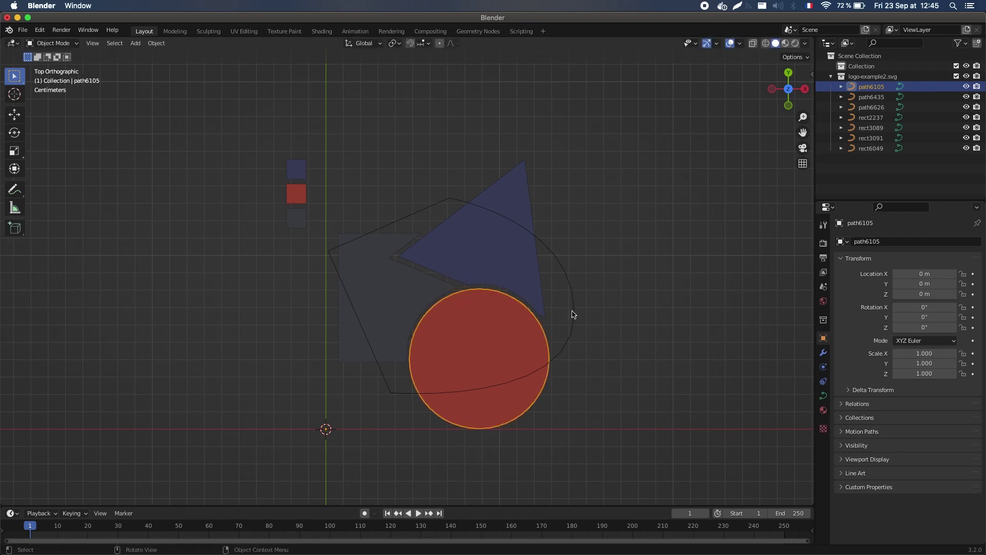
left_click(574, 314)
key("Tab")
key("r")
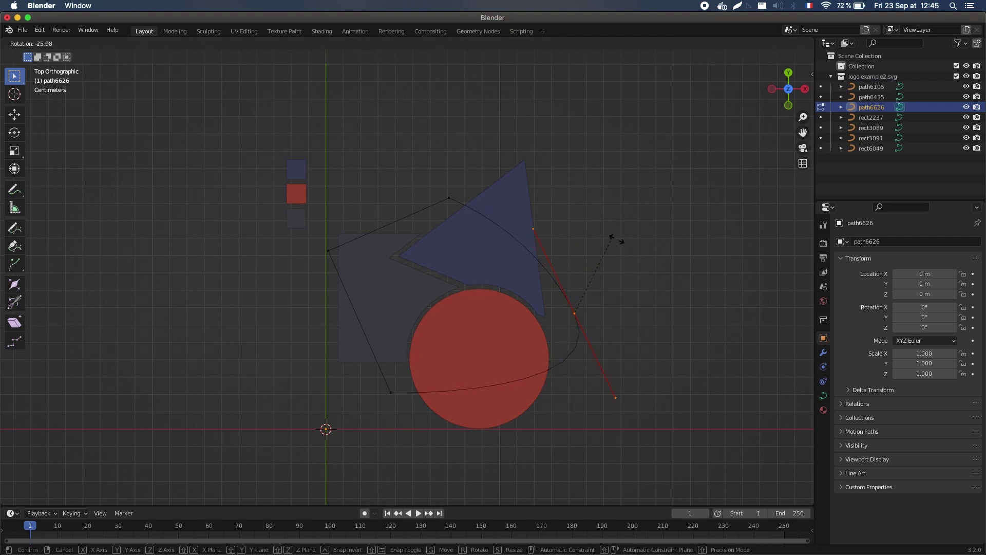
key("Escape")
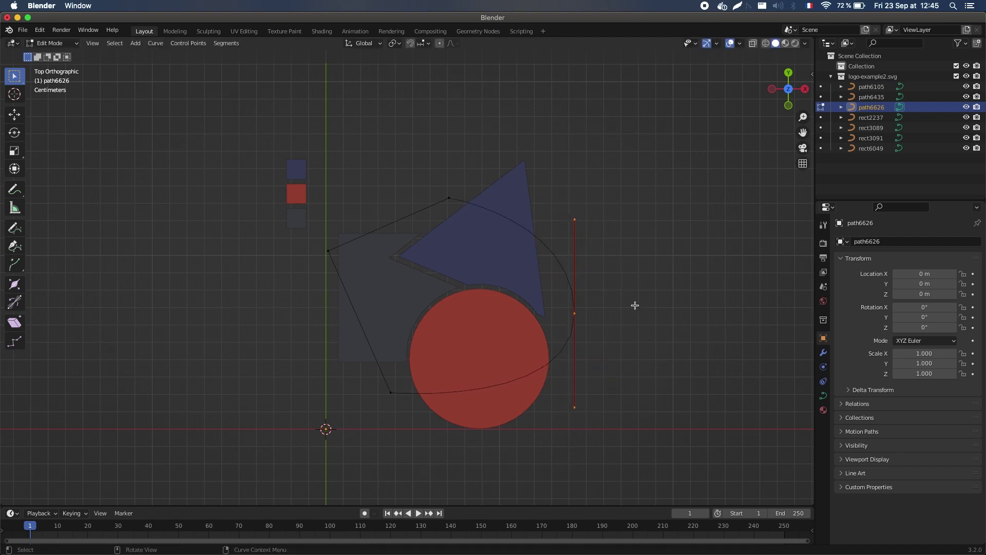
key("Tab")
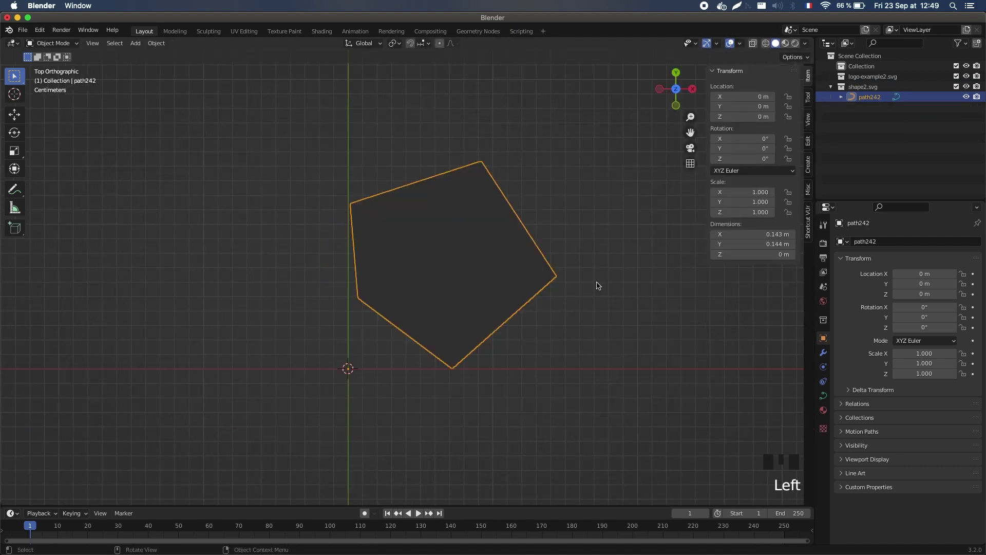
Move the pentagon's upper-left corner handle to a new position, then return to Object Mode
key("Tab")
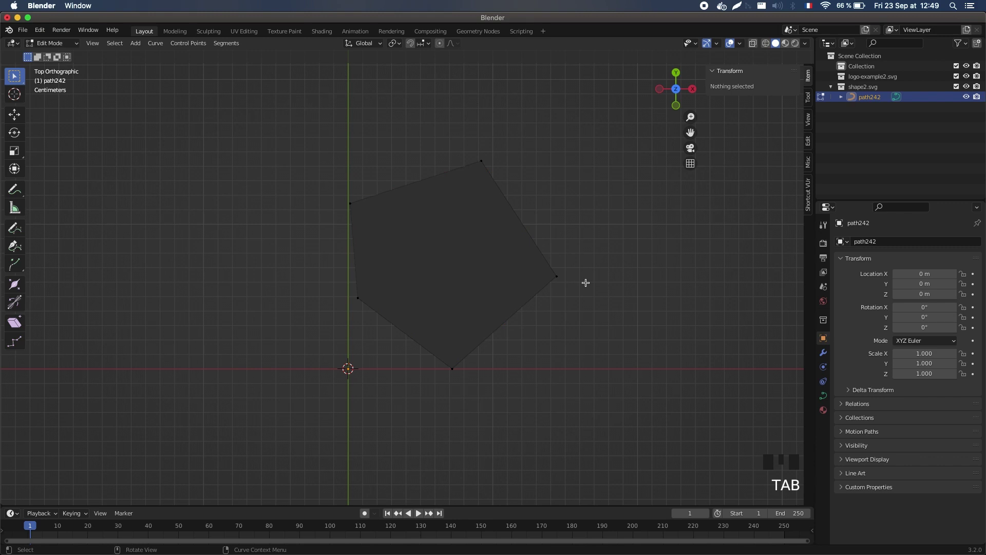
left_click(350, 203)
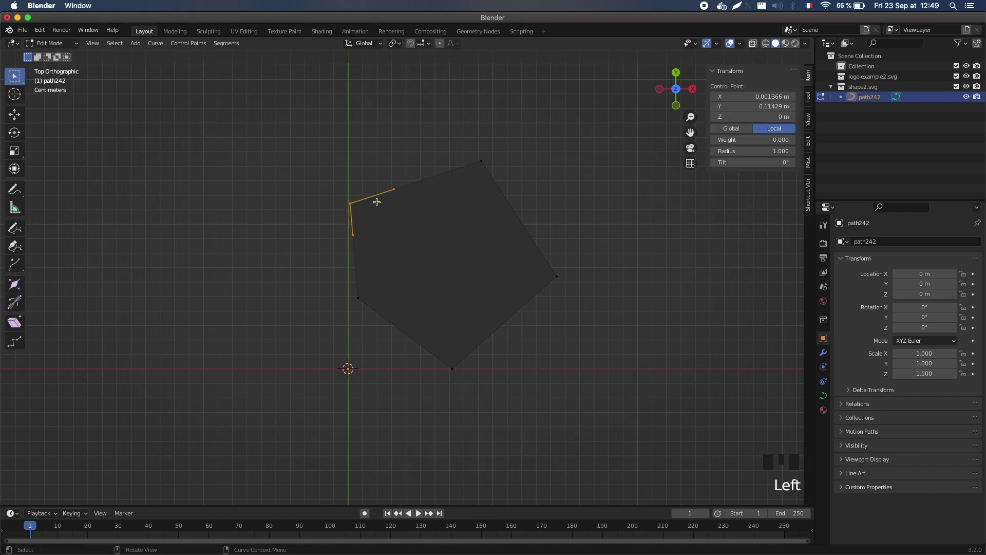
left_click(394, 190)
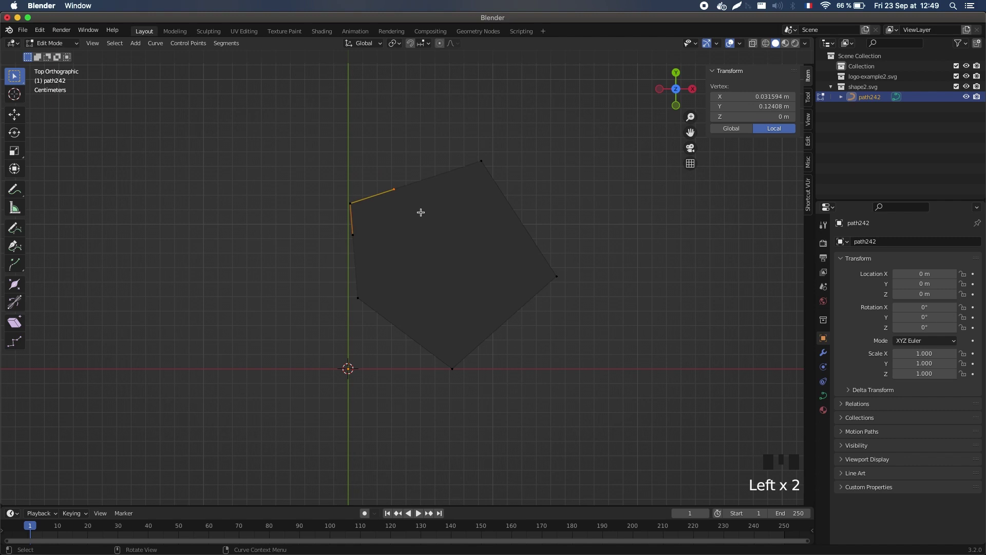
key("g")
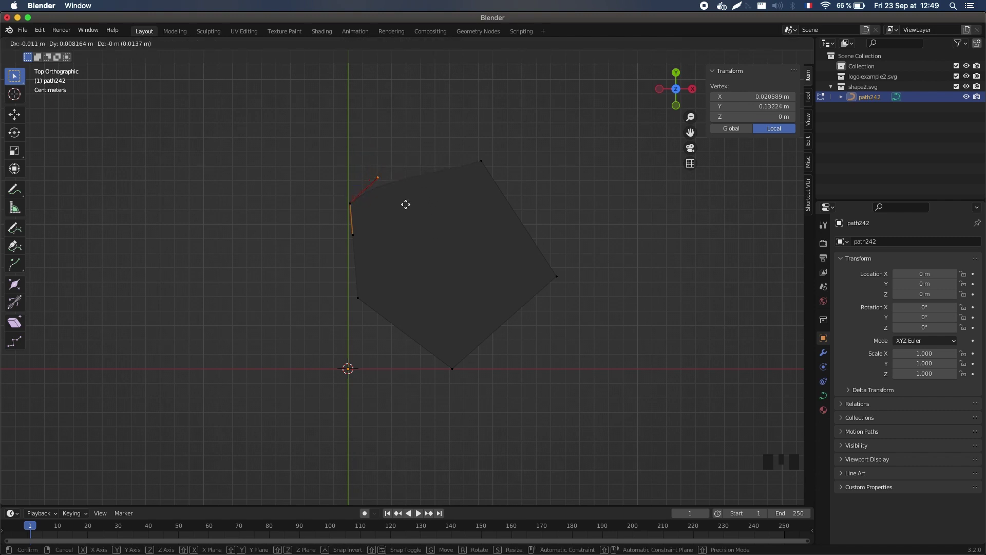
left_click(411, 207)
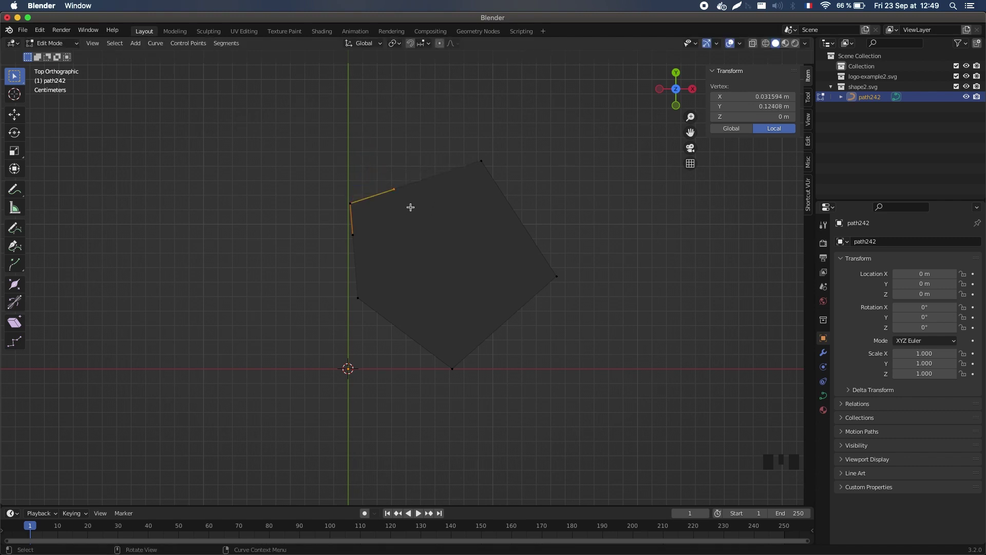
left_click(568, 233)
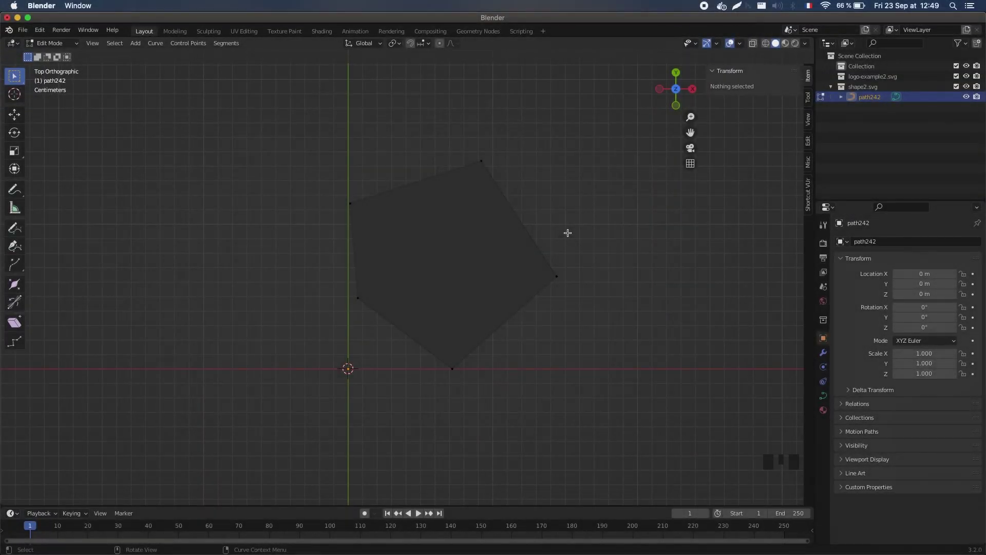
key("Tab")
scroll(567, 233, "down", 4)
scroll(568, 236, "down", 7)
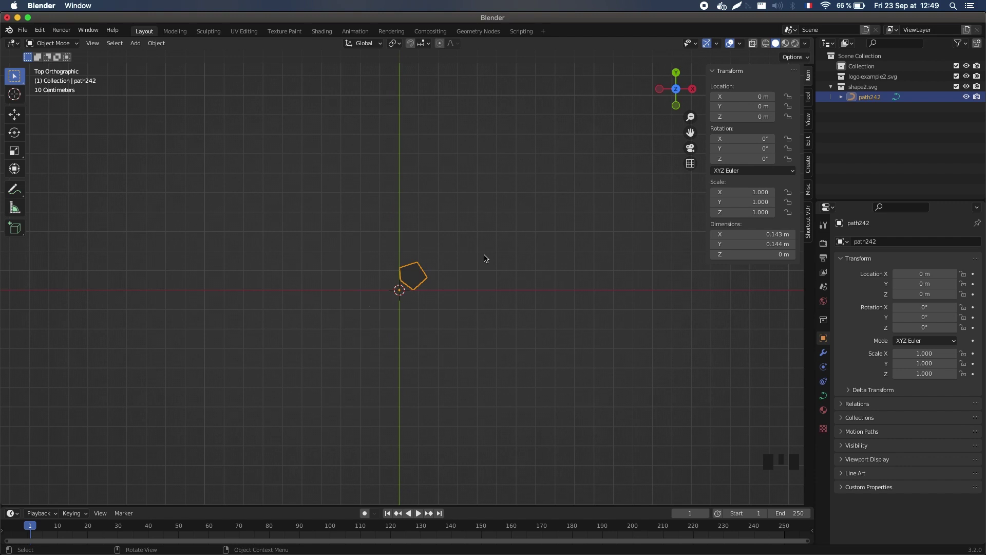
Scale the pentagon by 3.892 and apply the scale so it reads 1.000
key("s")
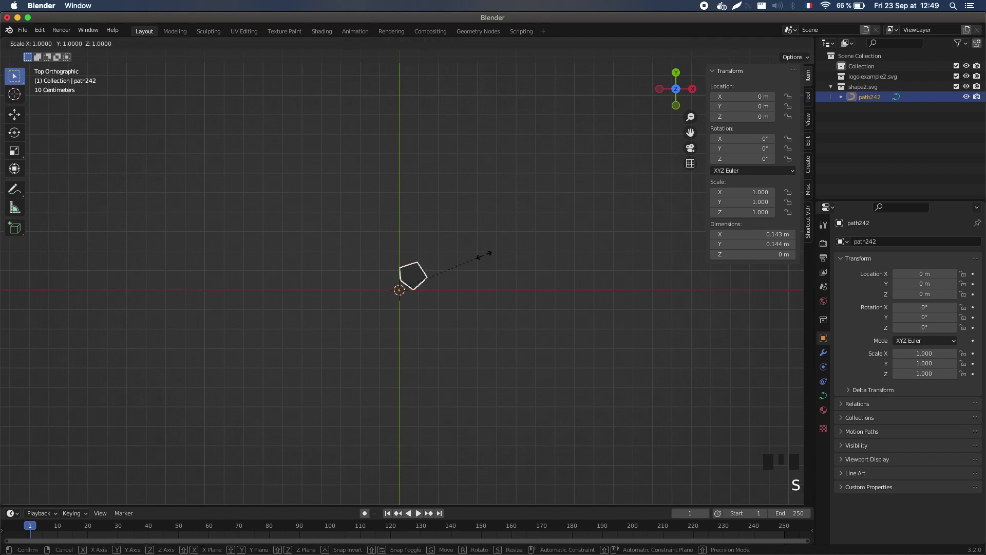
left_click(748, 218)
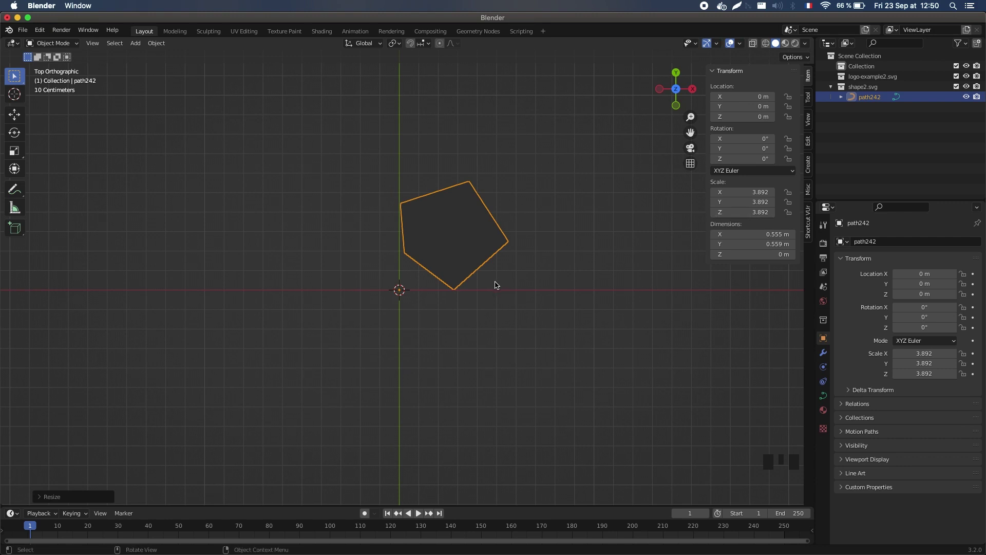
key("ctrl+a")
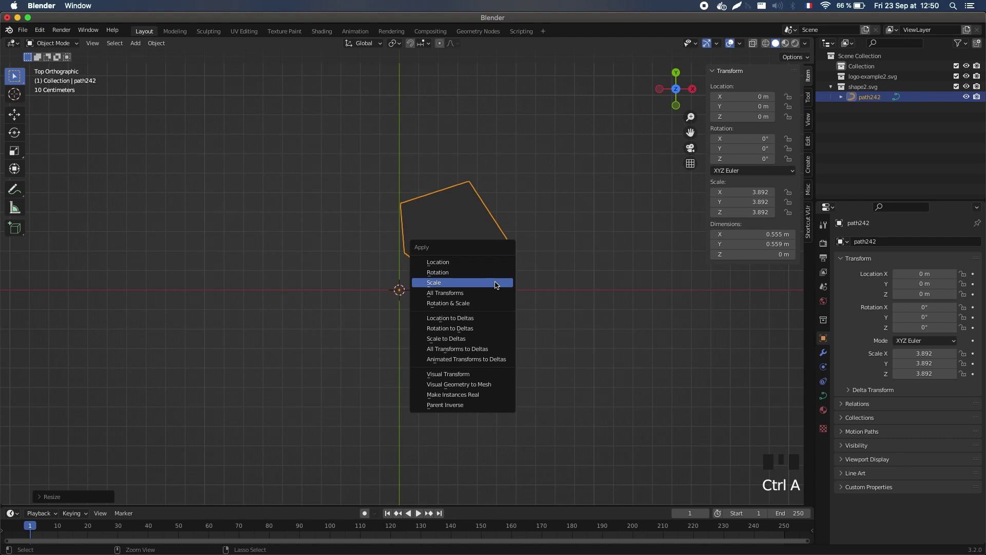
left_click(156, 42)
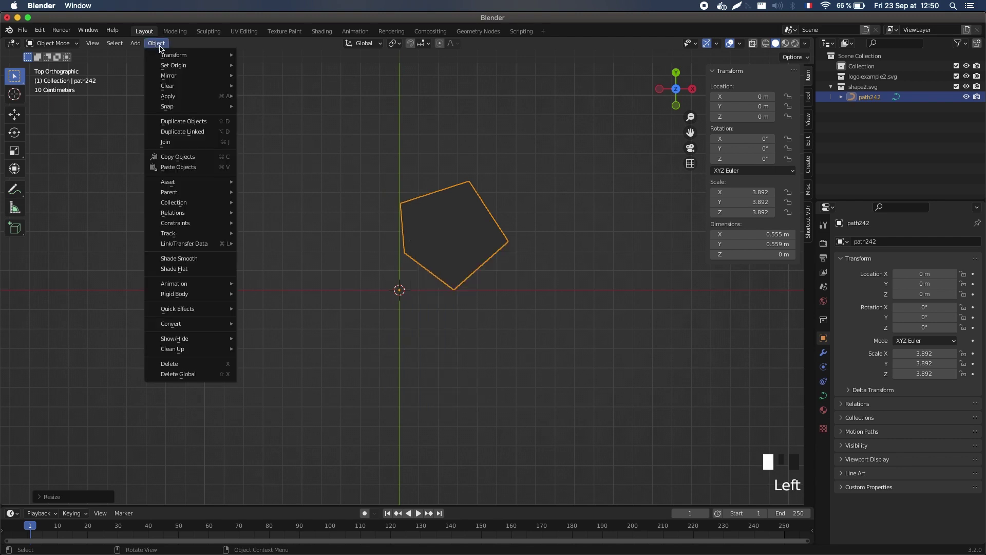
mouse_move(237, 99)
left_click(262, 116)
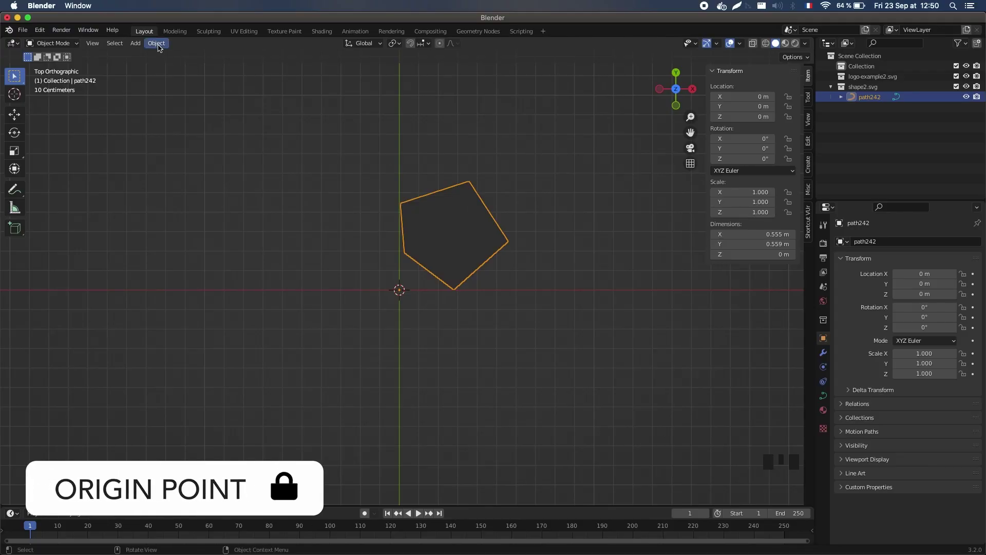
Set the pentagon's origin to its geometry and clear its location to the world origin
left_click(156, 44)
mouse_move(190, 66)
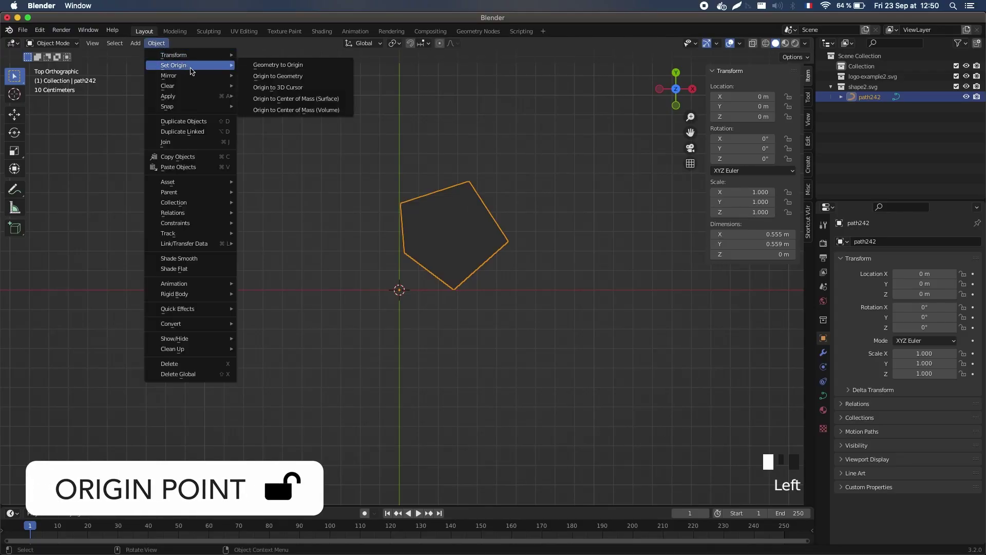
left_click(293, 77)
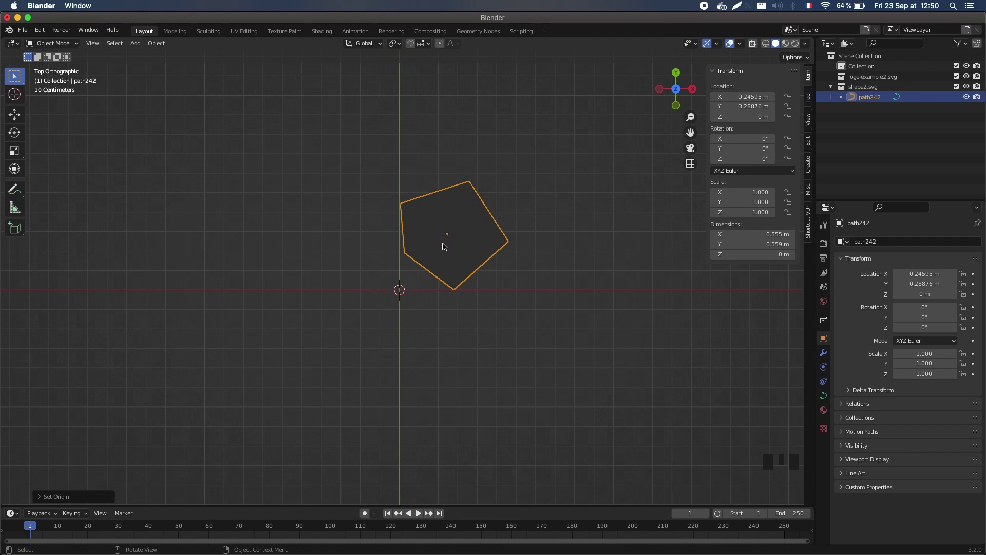
key("alt+g")
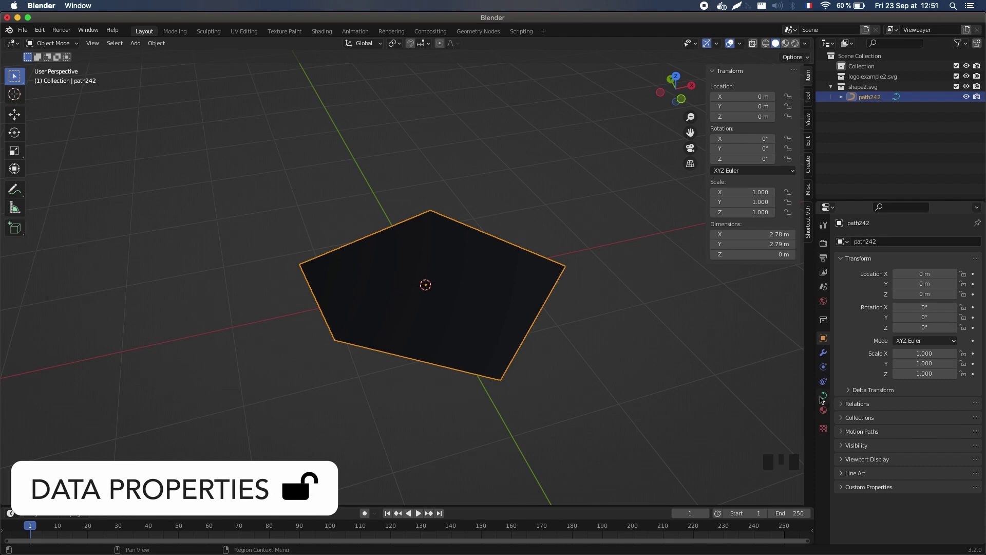
Preview Extrude and Bevel Depth in the curve's Geometry panel, leaving both at 0 m
left_click(823, 398)
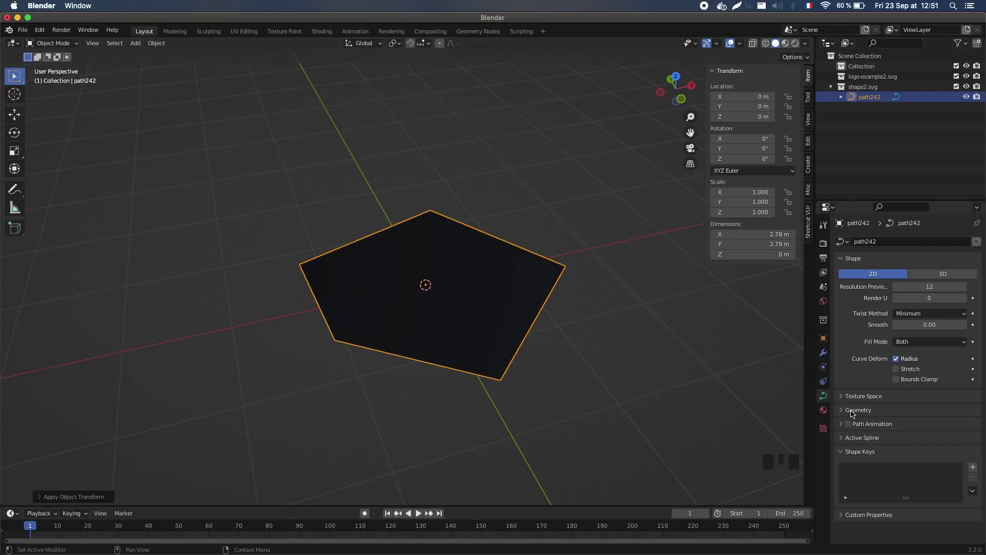
left_click(855, 411)
scroll(856, 422, "down", 2)
left_click_drag(911, 395, 952, 387)
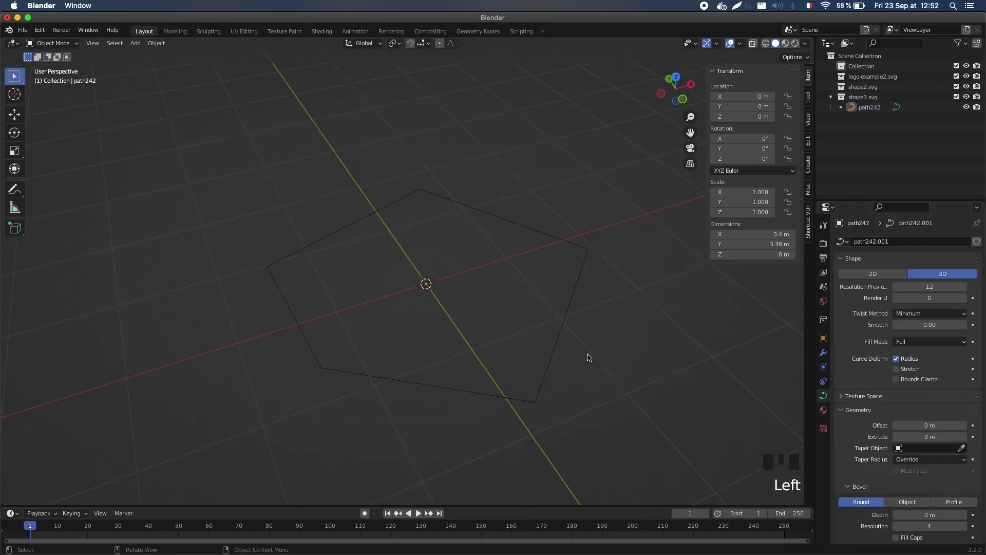
left_click(557, 342)
scroll(872, 423, "down", 3)
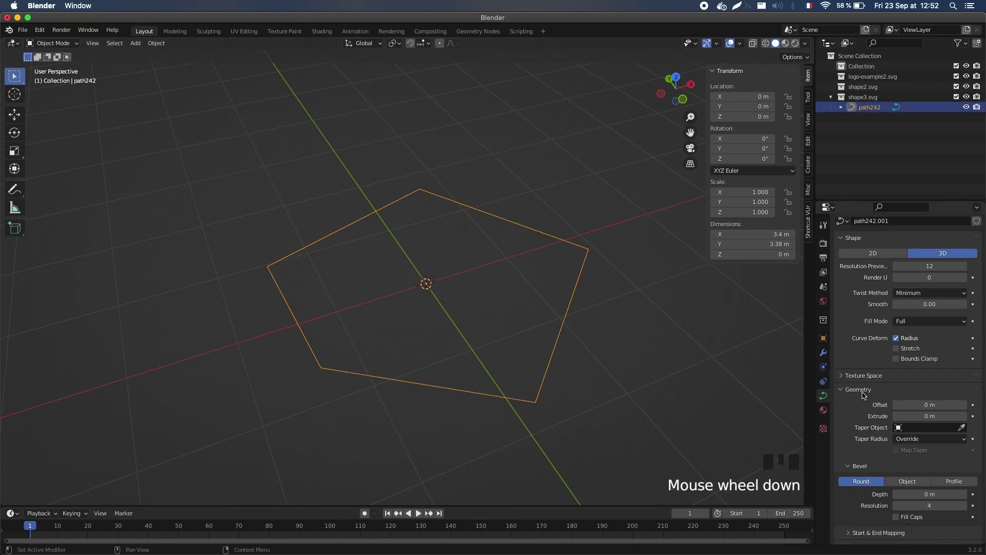
scroll(871, 423, "down", 2)
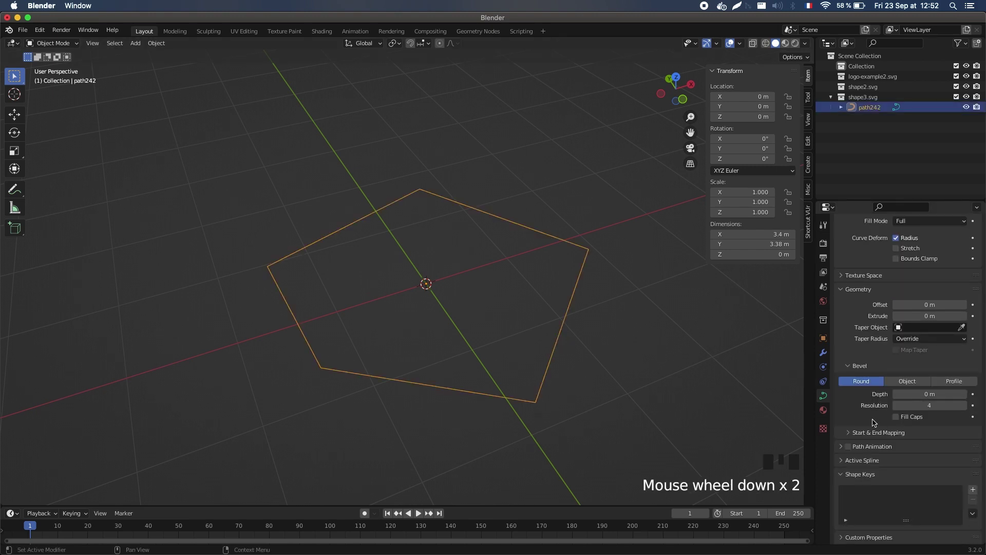
mouse_move(920, 394)
left_mouse_down()
mouse_move(976, 394)
mouse_move(922, 394)
left_mouse_up()
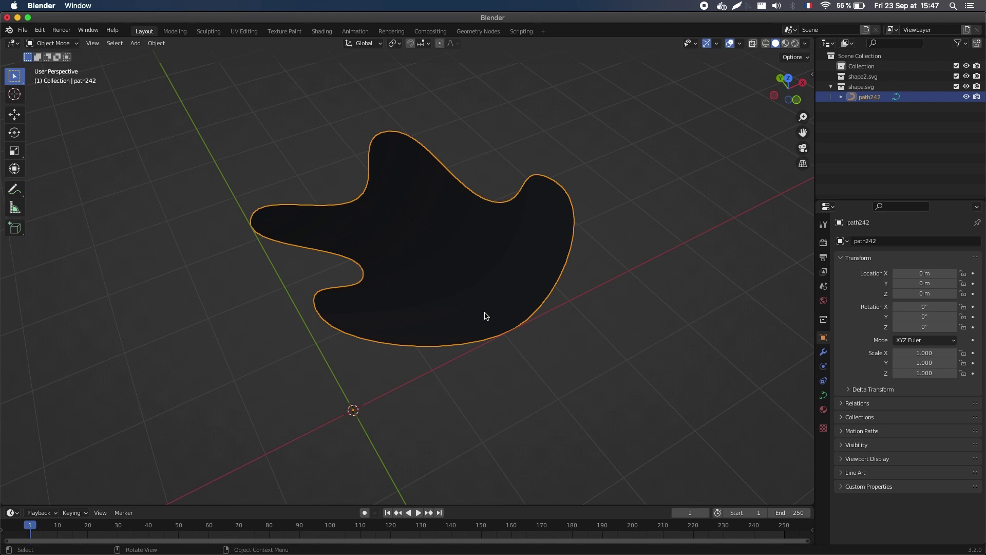
Convert path242 to a mesh with Object > Convert > Mesh and enter Edit Mode
left_click(156, 43)
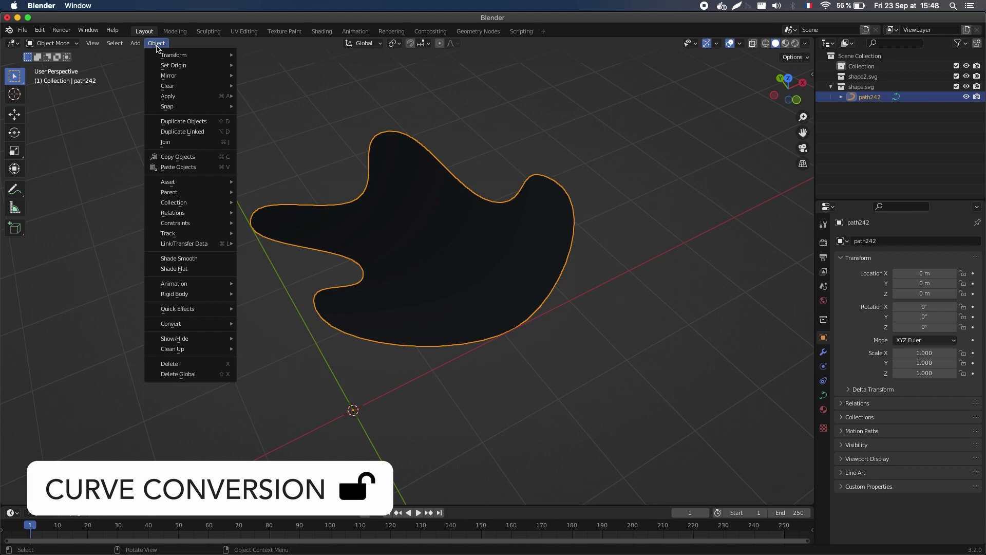
mouse_move(201, 325)
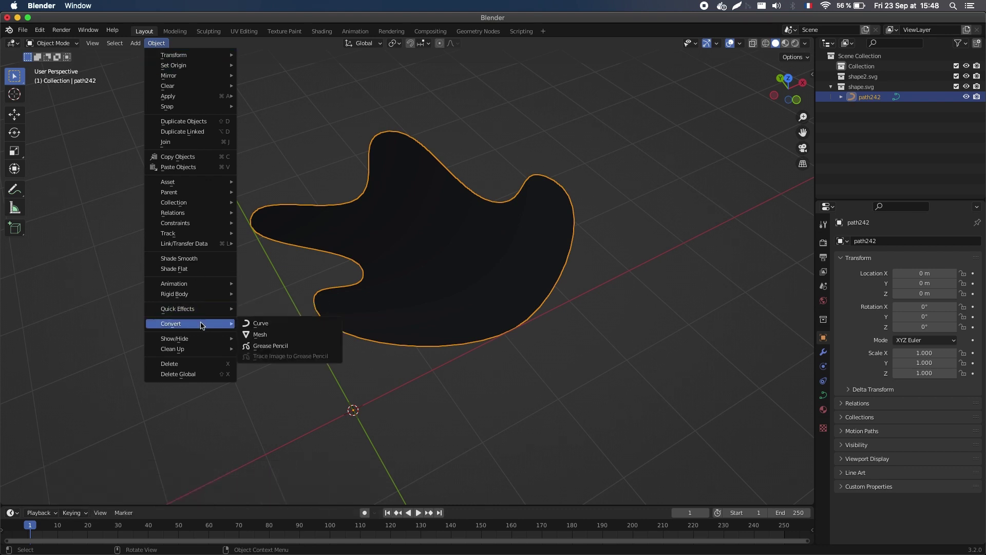
left_click(266, 335)
key("Tab")
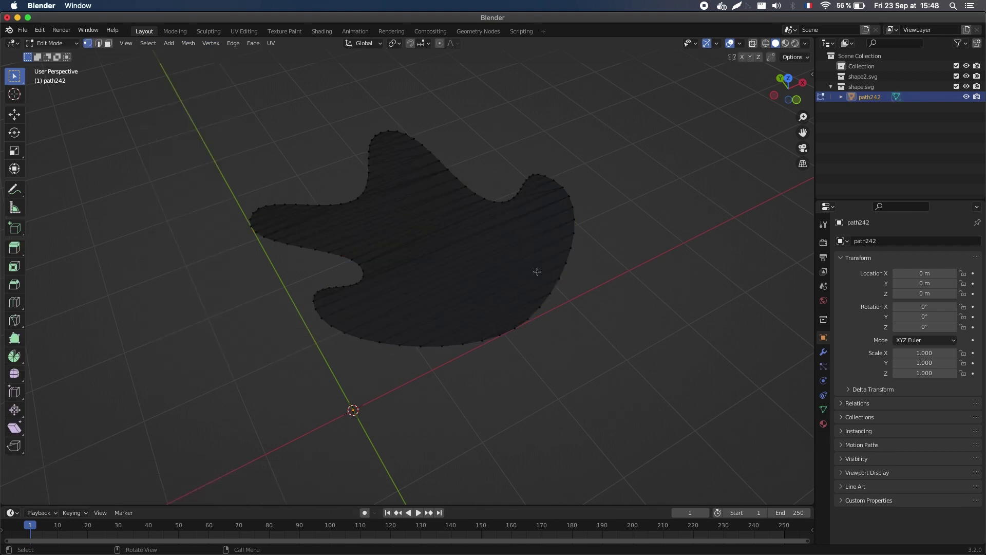